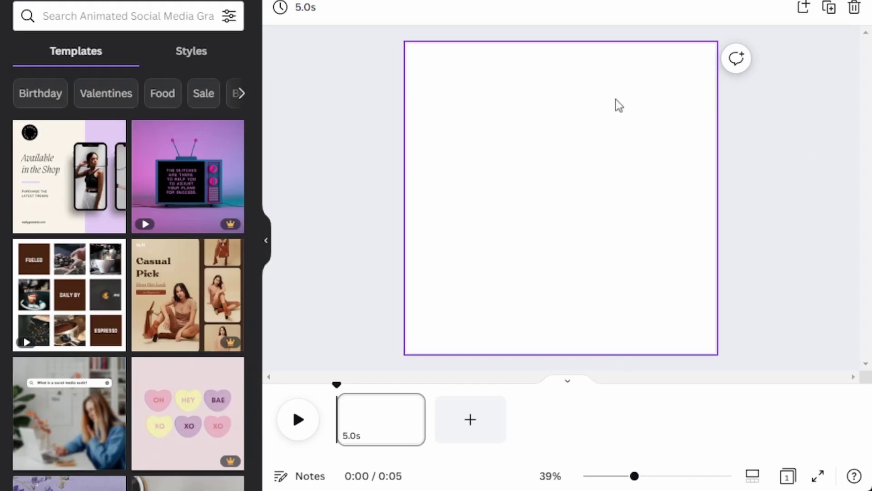
Show the uploaded images and add two blank 5-second pages, then select page 2
click(5, 182)
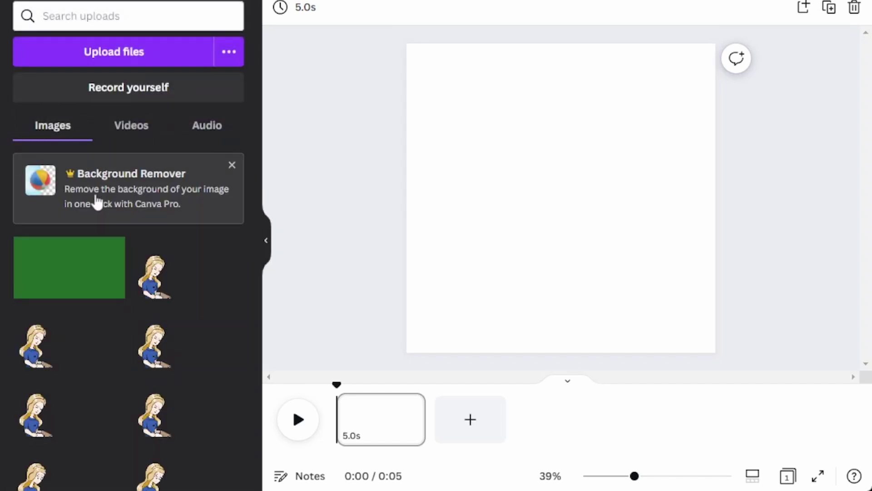
scroll(127, 259, down, 2)
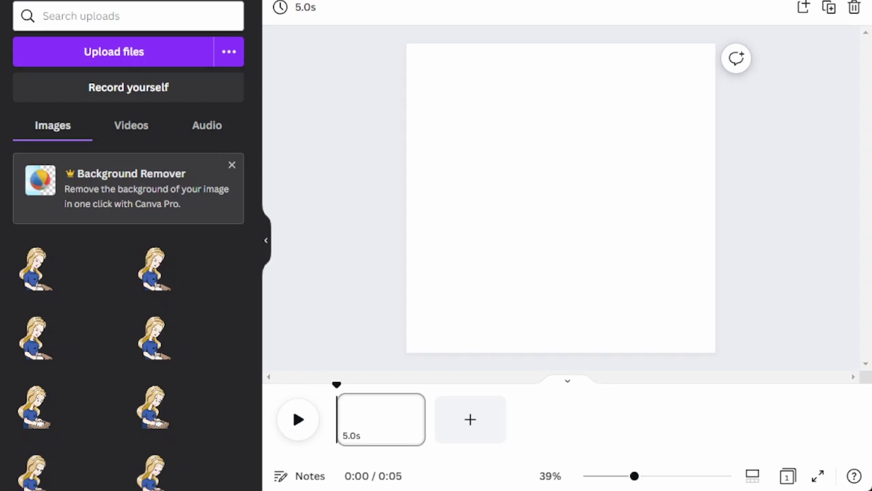
click(470, 419)
click(566, 419)
click(614, 406)
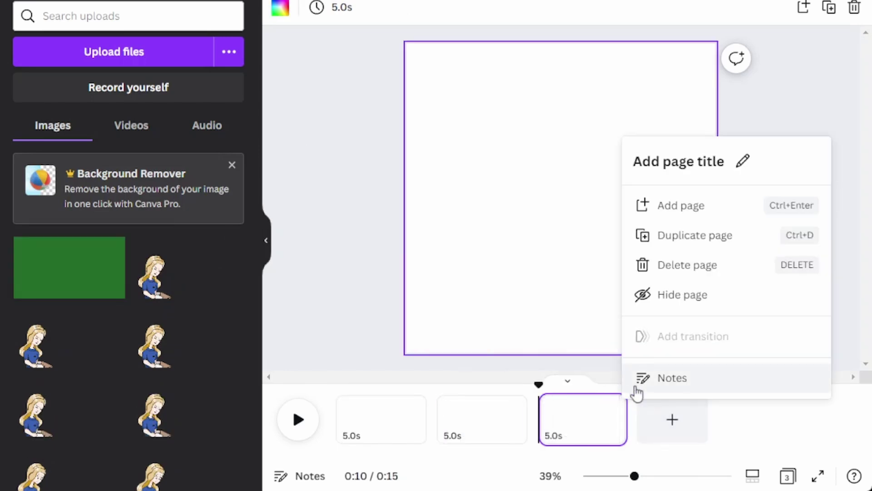
click(493, 422)
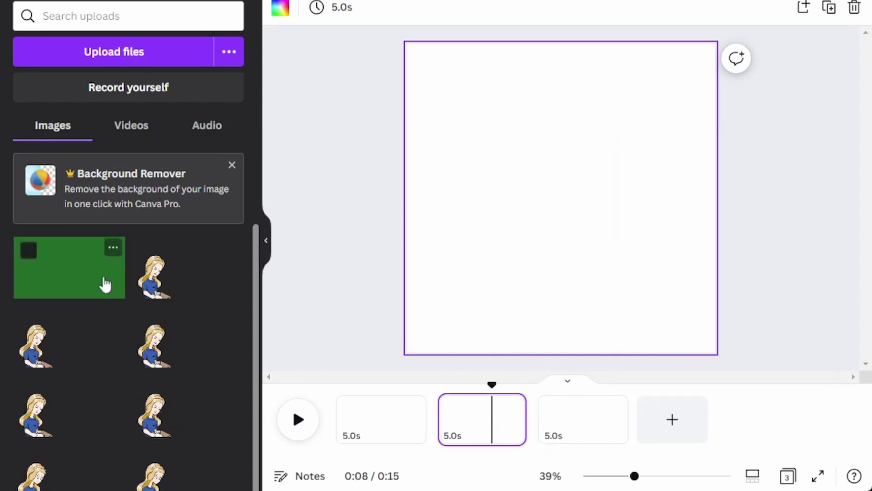
Drop the green upload onto page 2 and set page 2's background to that green
drag(101, 278, 549, 199)
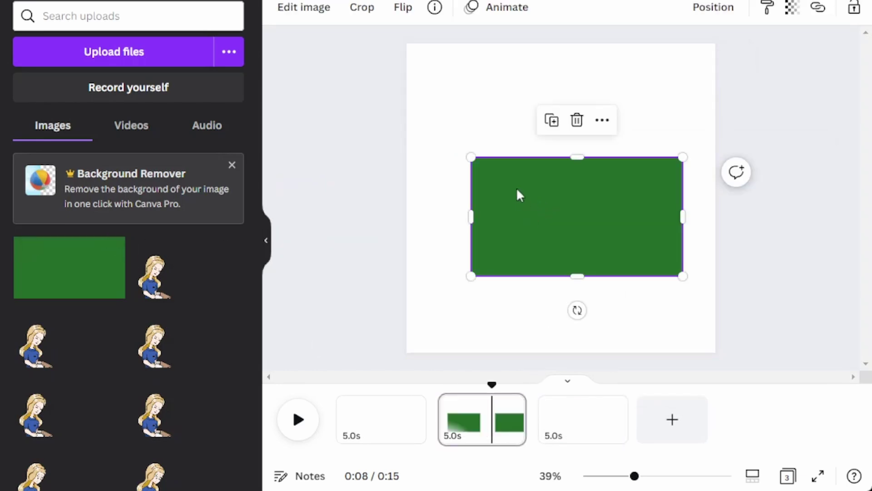
click(312, 10)
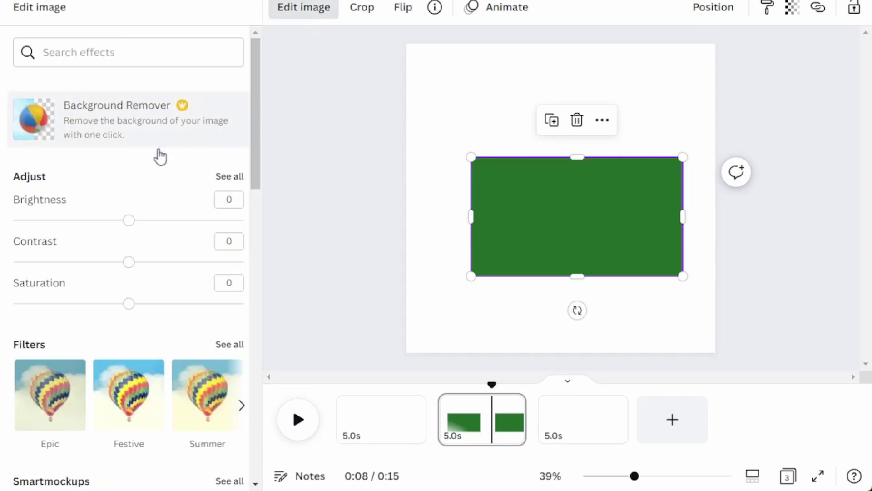
click(434, 109)
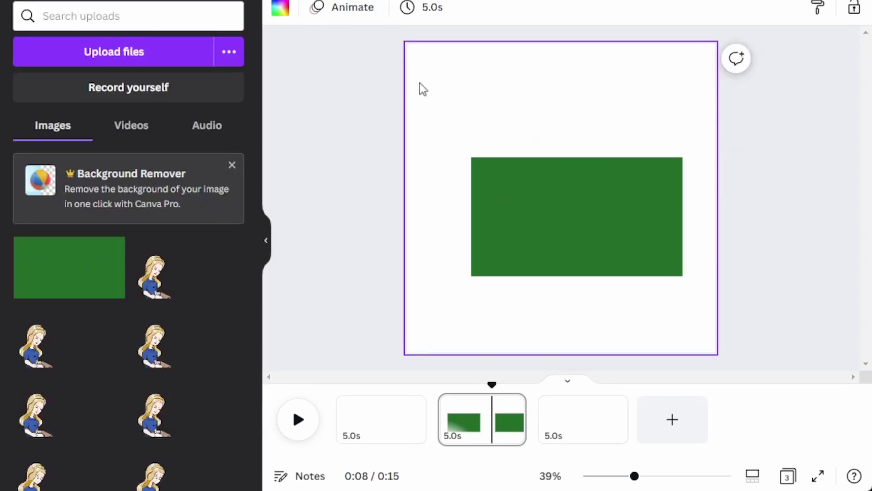
click(289, 7)
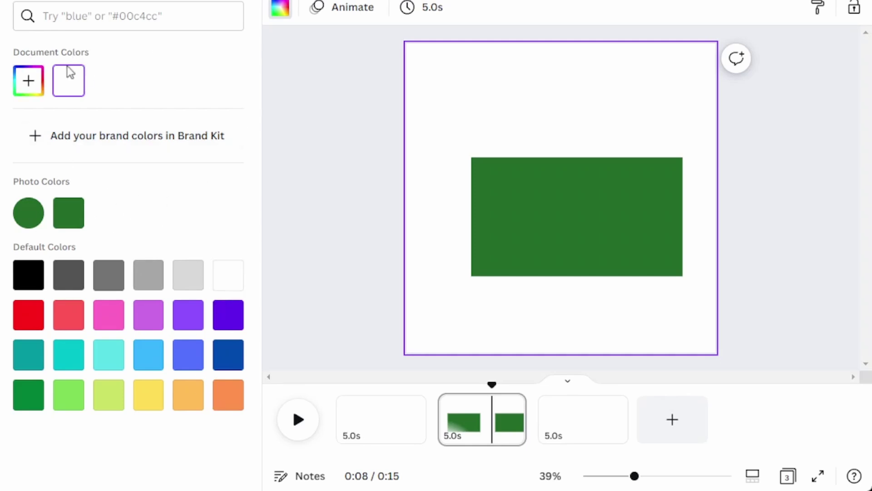
click(29, 82)
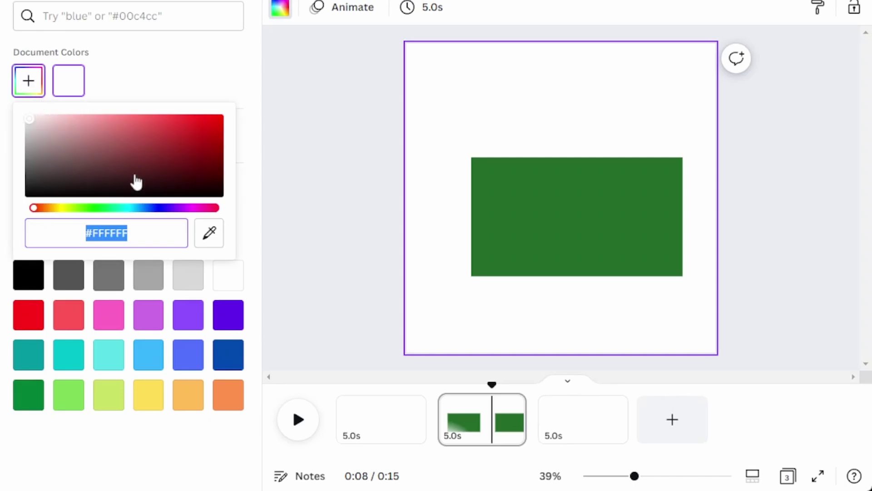
click(180, 67)
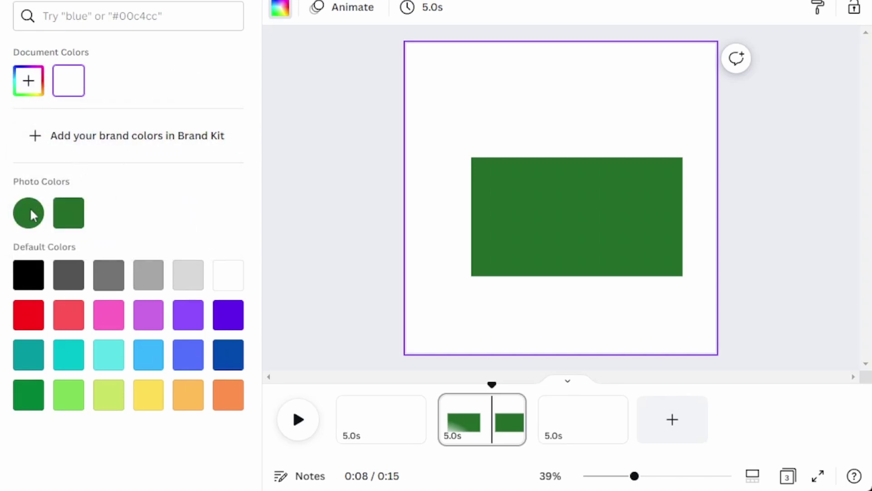
click(69, 213)
click(574, 199)
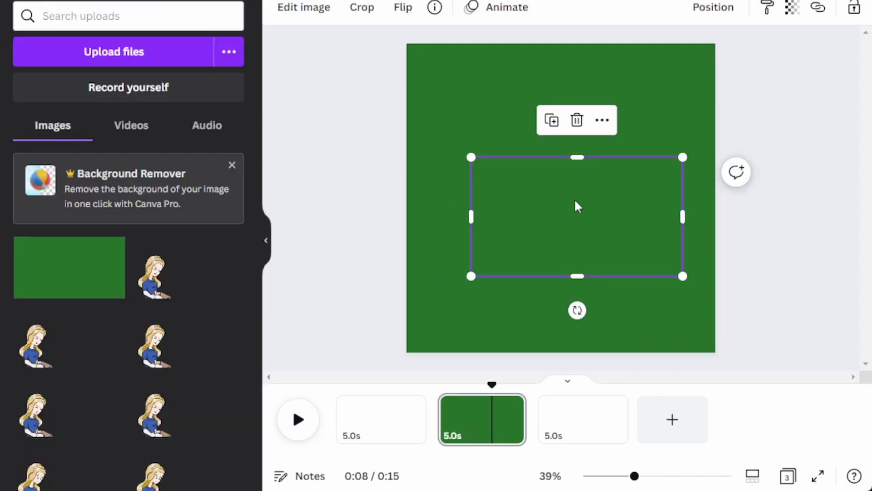
Give pages 1 and 3 the same solid green background
click(384, 407)
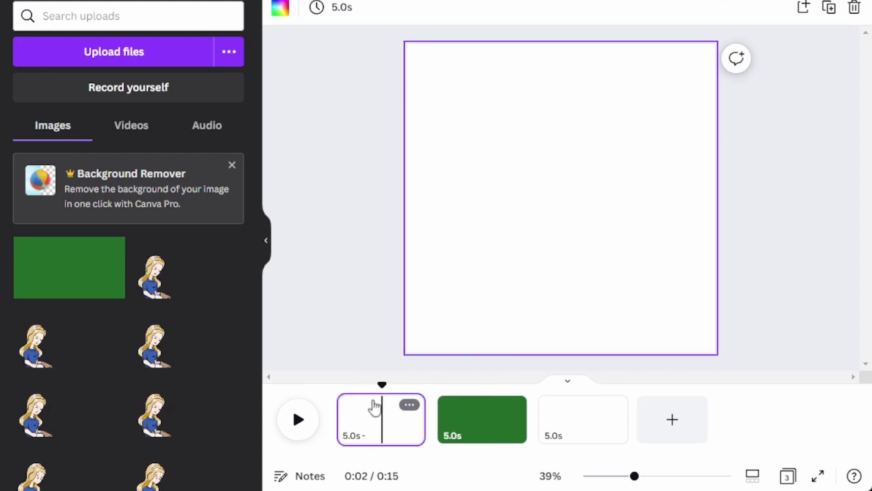
click(279, 10)
click(68, 80)
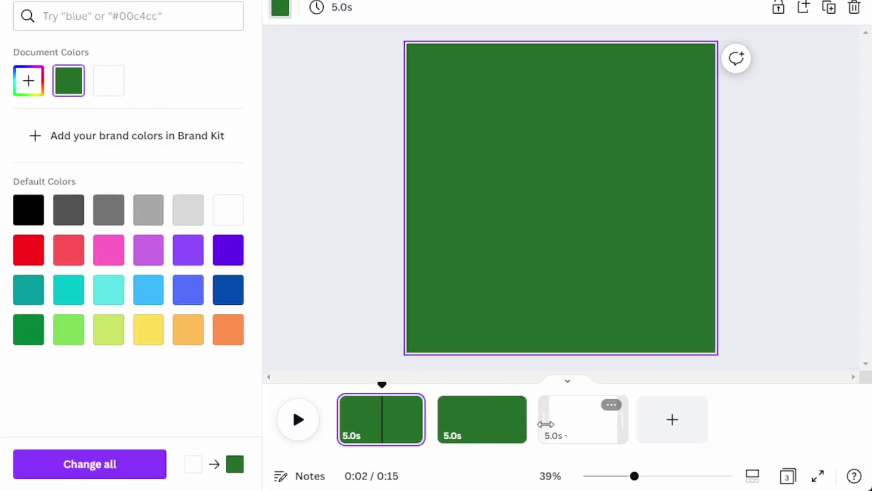
click(563, 434)
click(68, 80)
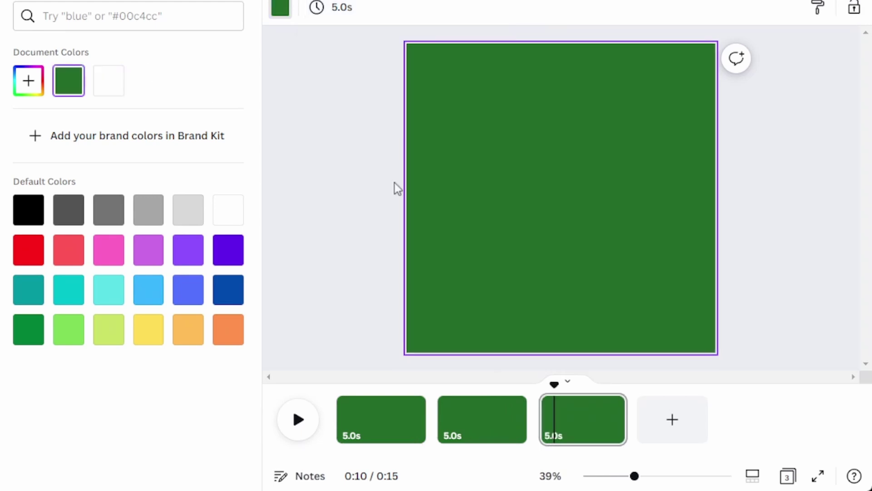
Place the girl drawing on page 1 and crop it so she sits centred on the green
click(5, 107)
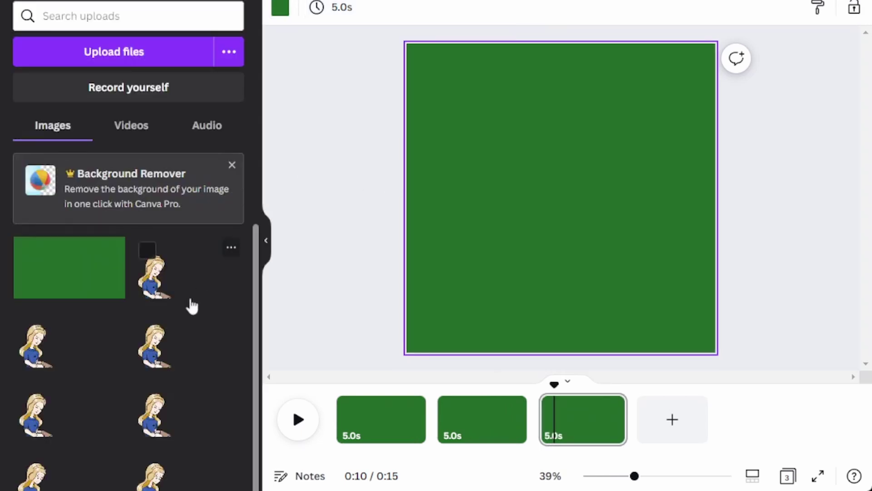
drag(171, 286, 394, 409)
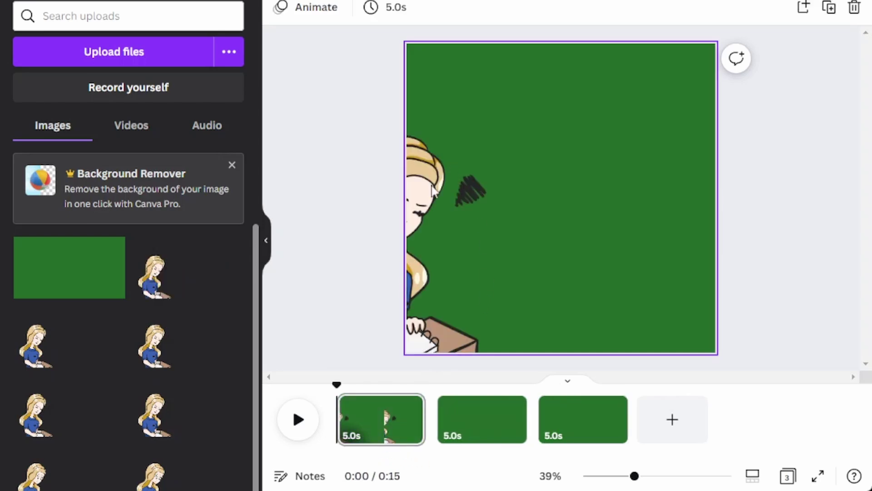
double_click(430, 184)
drag(455, 120, 559, 133)
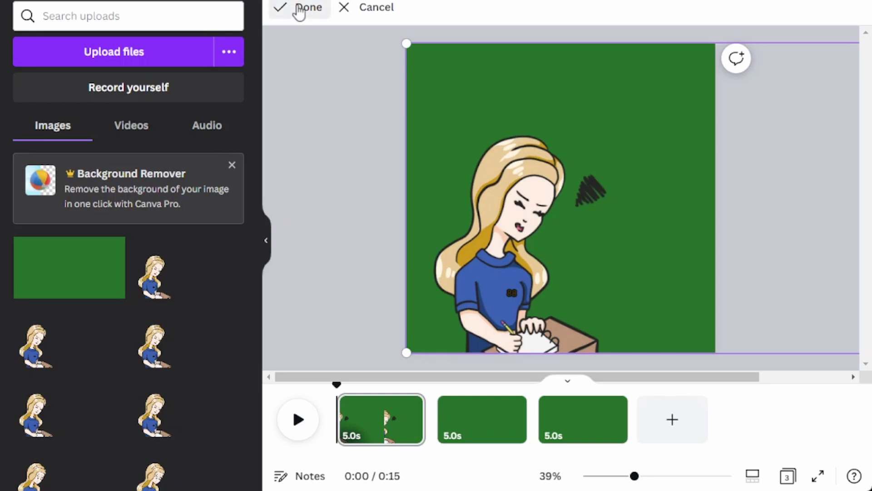
click(300, 9)
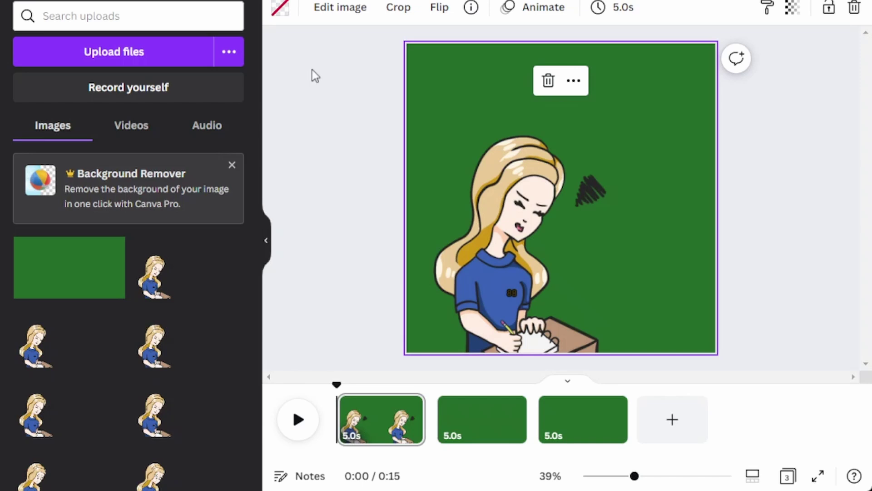
Trim page 1 to 0.2s in the timeline, bringing the total to 0:10
click(325, 113)
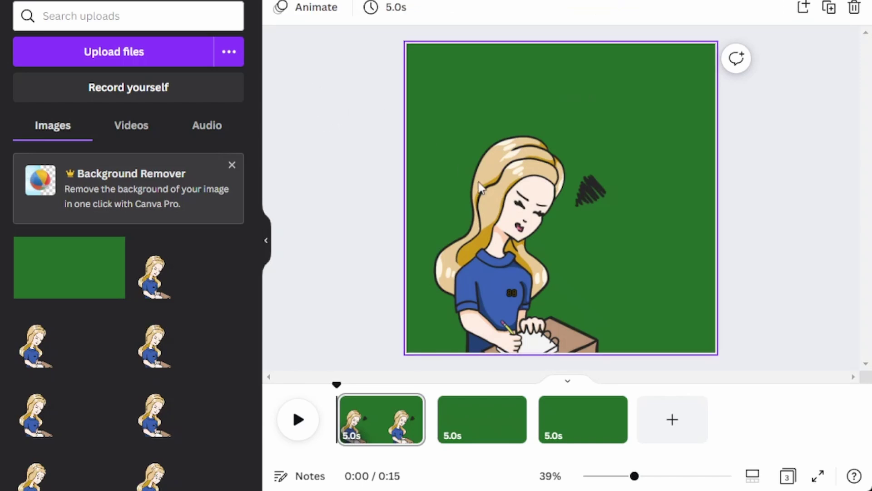
click(516, 183)
click(280, 8)
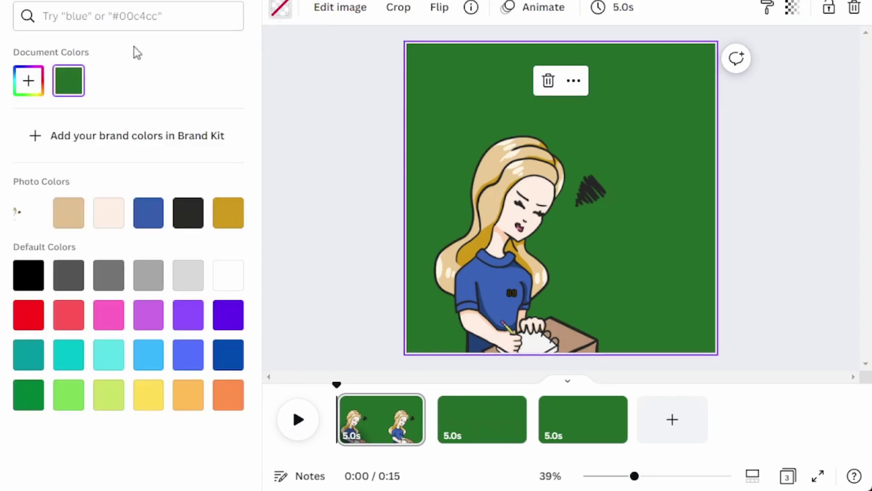
key(Escape)
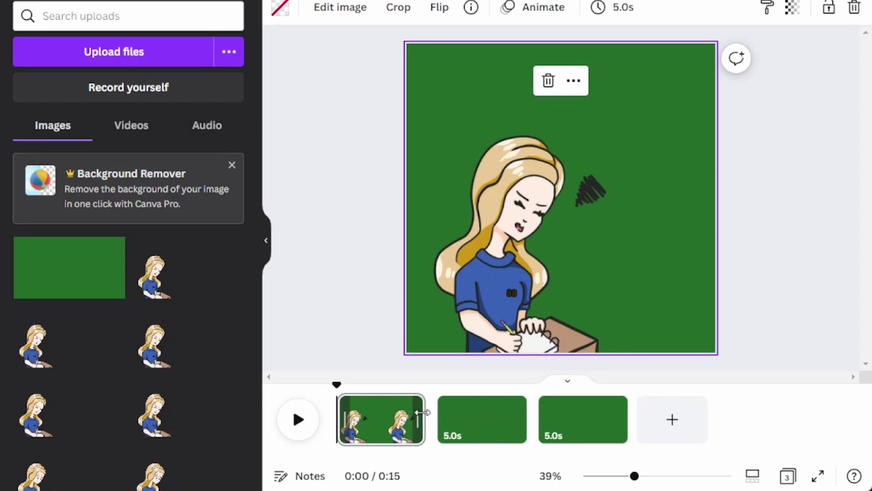
drag(422, 412, 338, 418)
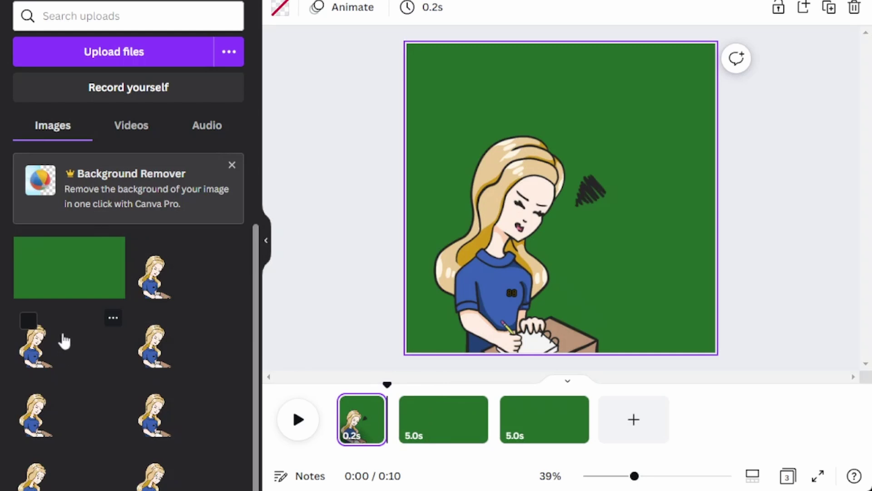
Place another girl drawing on page 2 and crop it so she is centred
drag(64, 341, 452, 413)
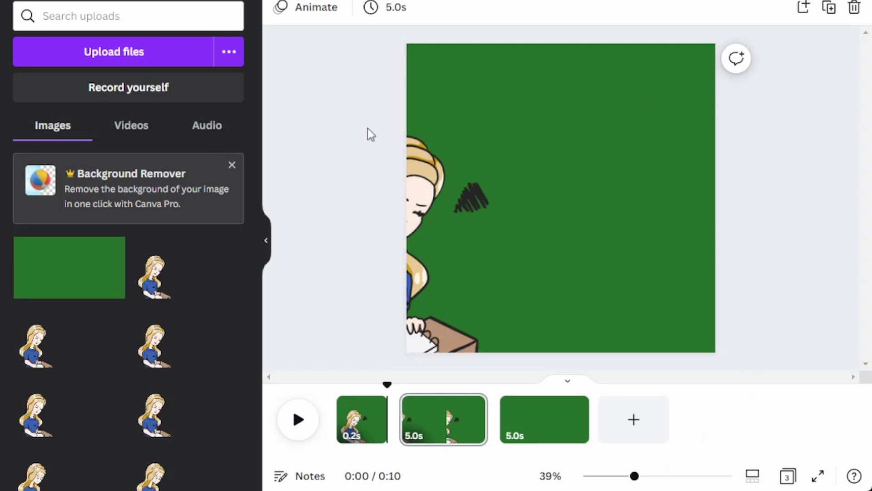
click(424, 236)
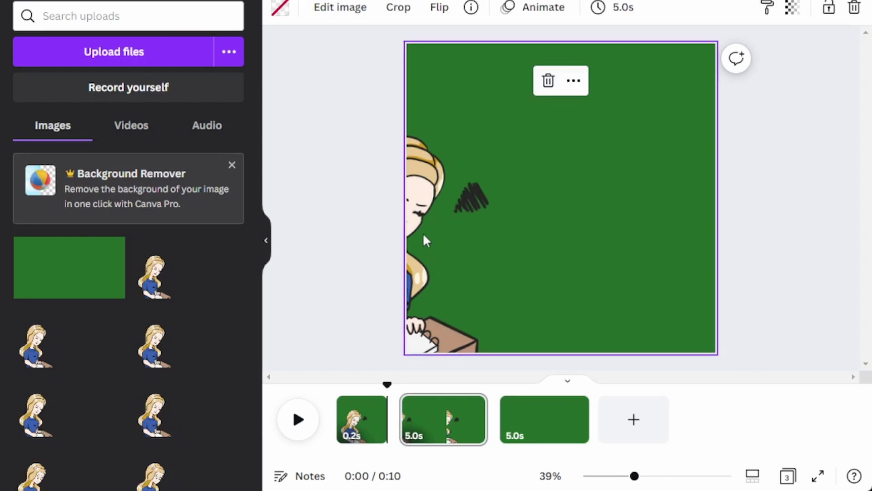
double_click(416, 241)
drag(416, 242, 560, 245)
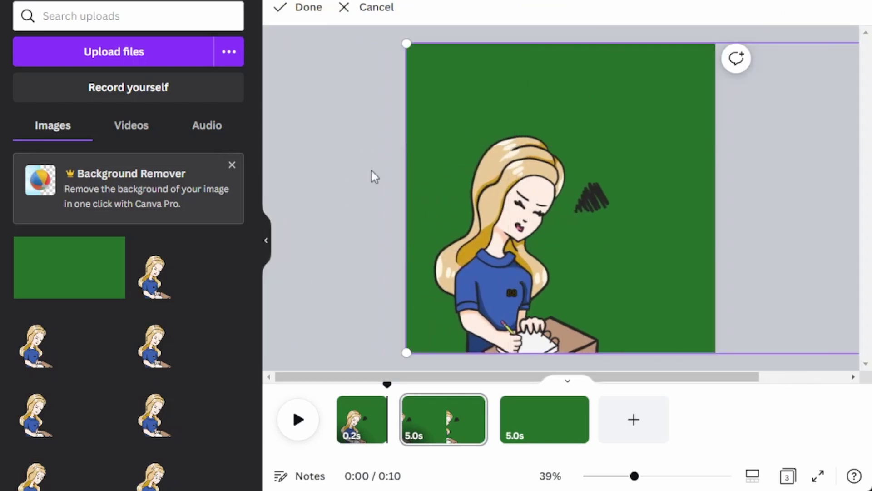
click(297, 8)
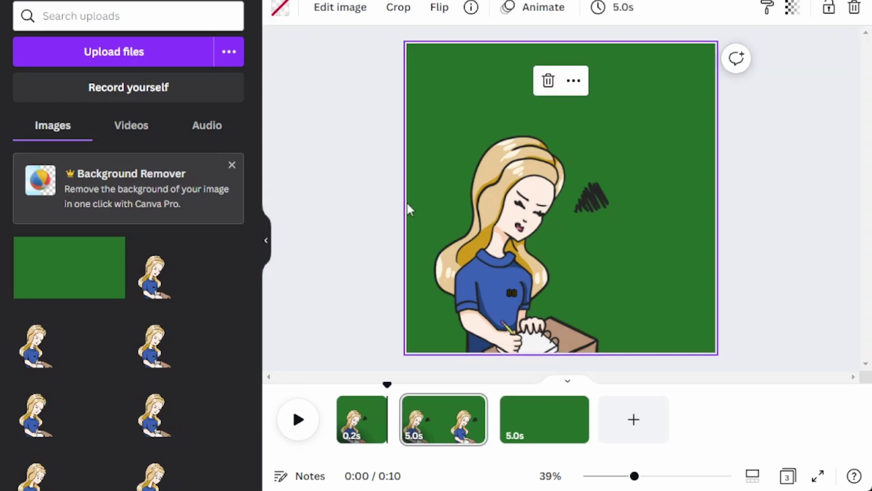
Trim page 2 to 0.2s, cutting the total to 0:05
click(363, 420)
click(443, 415)
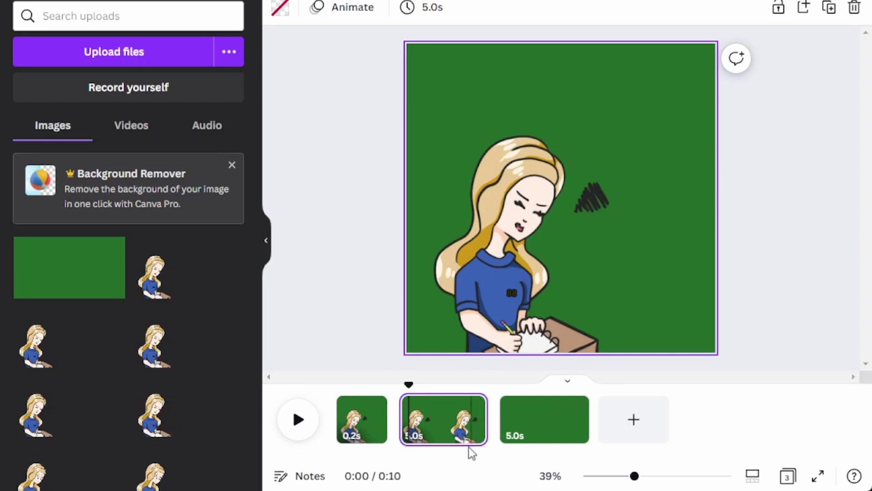
drag(485, 418, 397, 423)
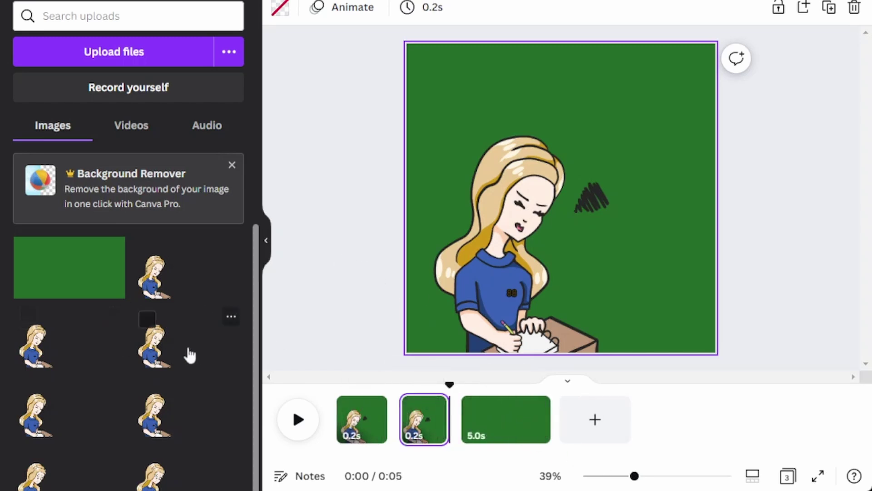
Place the next girl drawing centred on page 3 and trim page 3 to 0.2s
drag(187, 355, 438, 223)
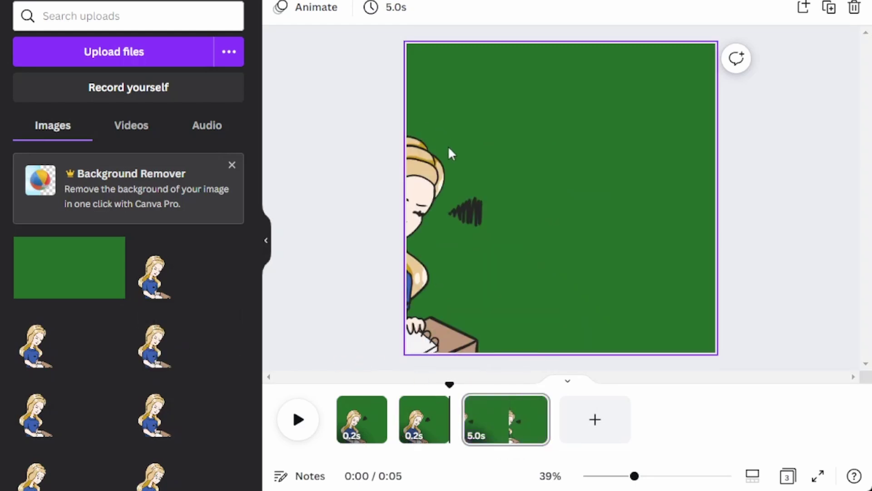
drag(444, 152, 570, 181)
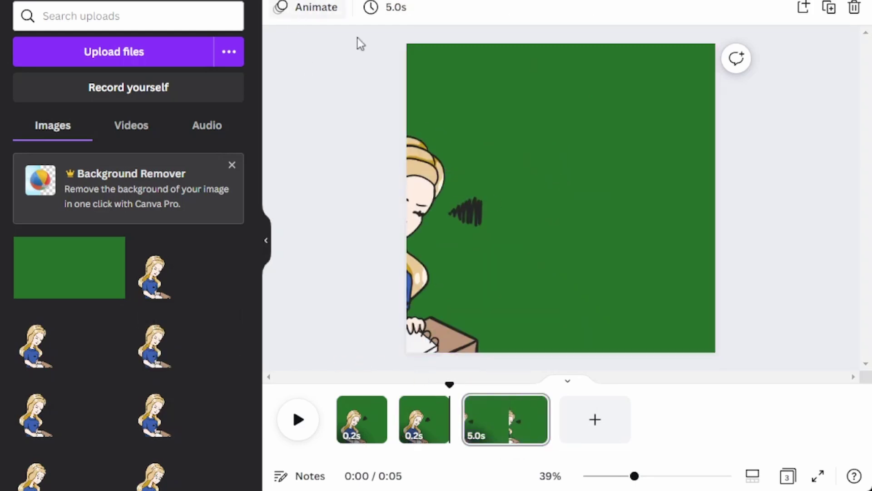
click(471, 241)
double_click(453, 224)
drag(454, 224, 612, 258)
click(301, 7)
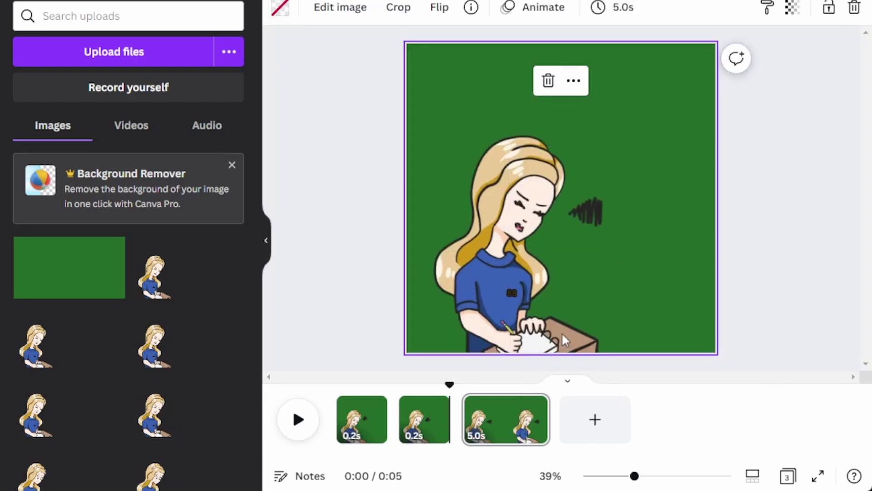
drag(547, 419, 461, 425)
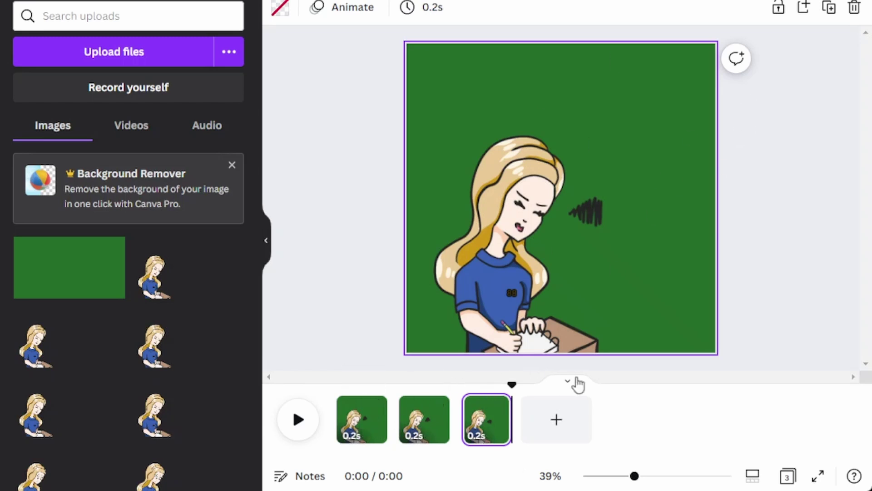
Rewind and play the three-page animation preview
drag(512, 384, 342, 383)
click(290, 432)
click(293, 431)
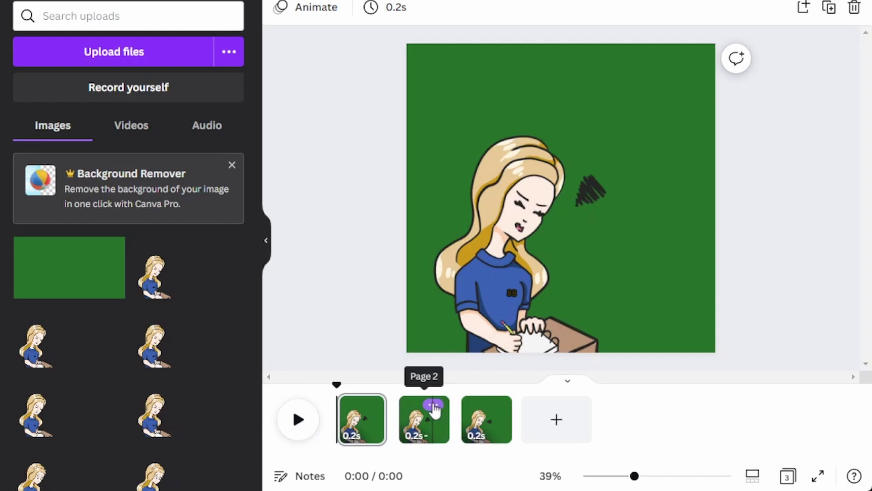
Duplicate page 2 and move page 3 to the end as the fourth page
click(433, 406)
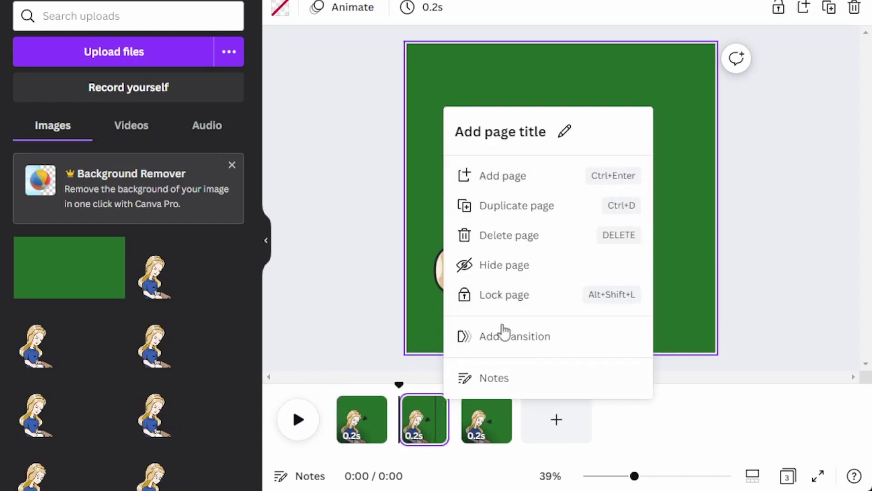
click(581, 208)
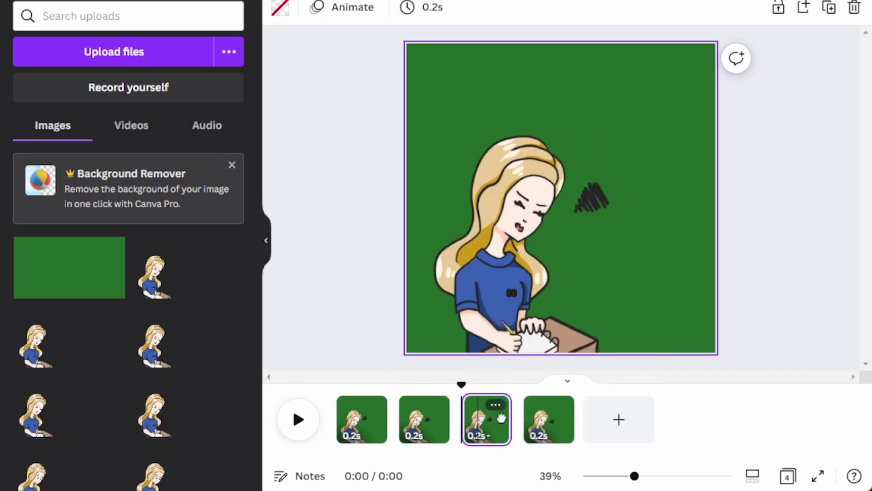
drag(506, 417, 558, 424)
Replay the four-page animation from the start and bring up the Share options
drag(525, 383, 328, 411)
click(296, 419)
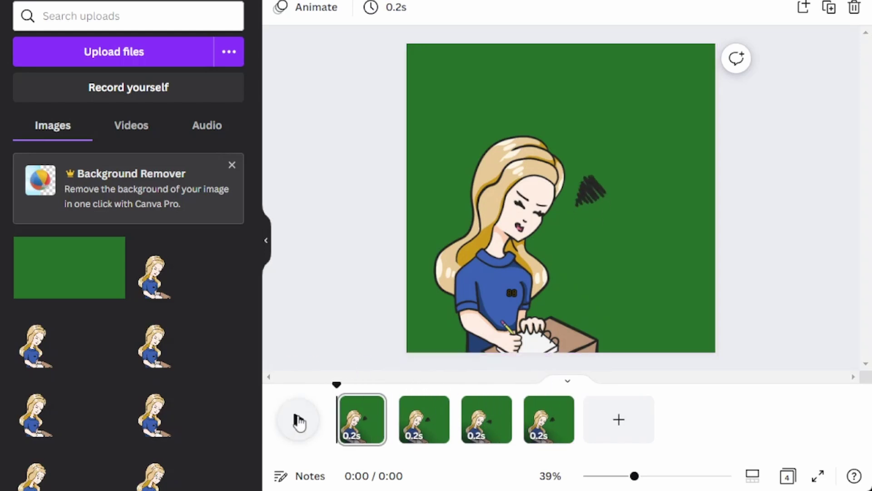
click(304, 427)
click(310, 426)
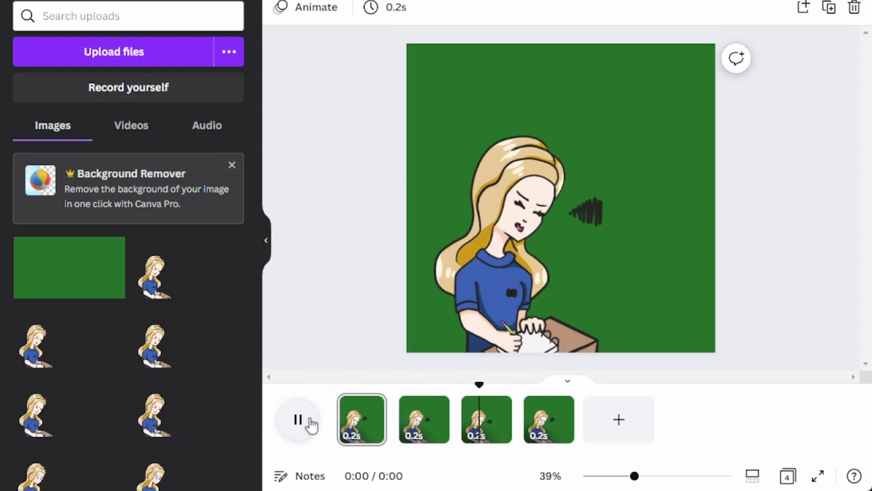
click(813, 0)
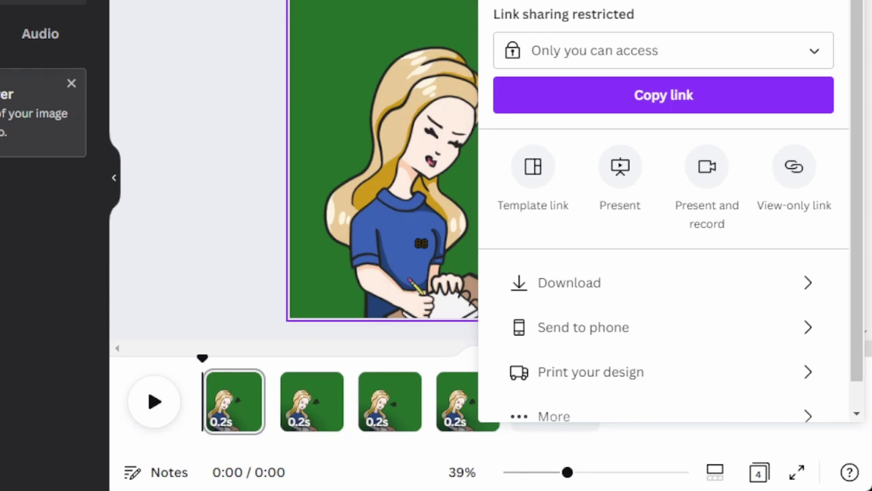
Open Download and set the file type to GIF
click(558, 296)
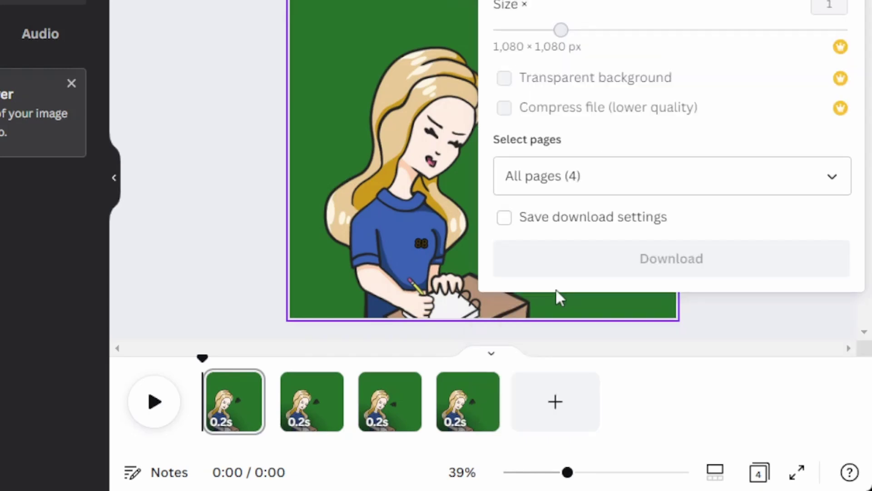
click(590, 2)
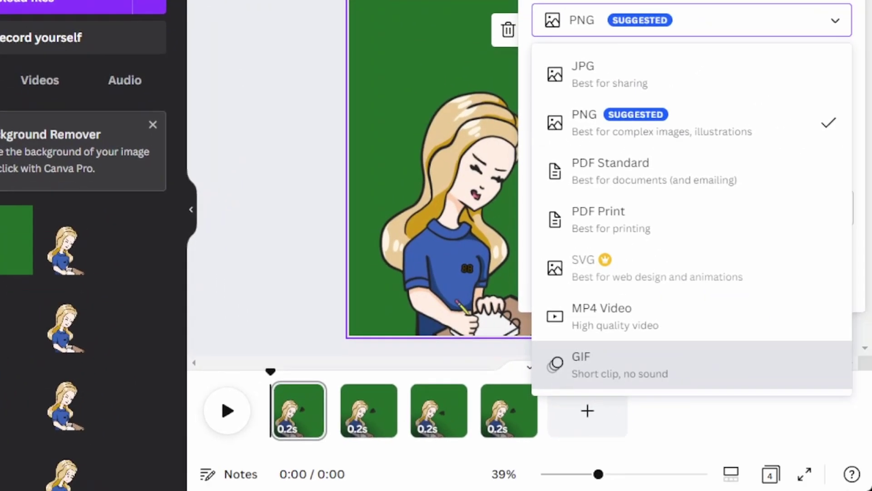
click(718, 122)
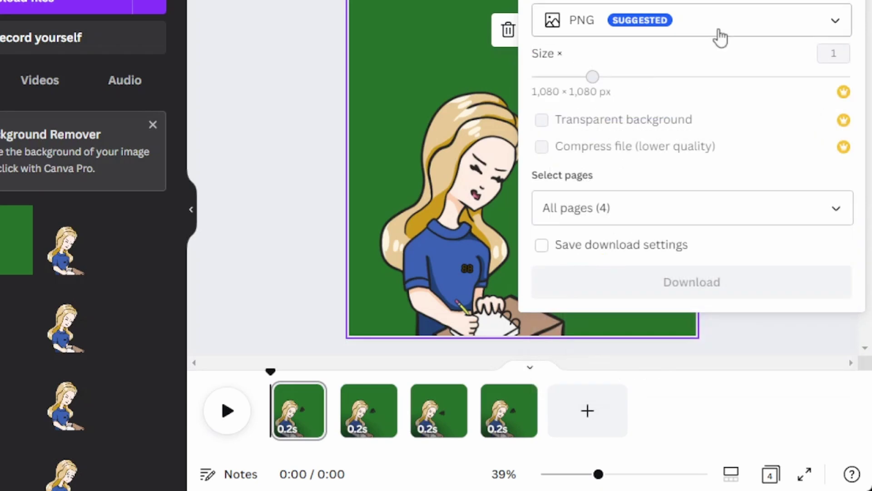
click(692, 23)
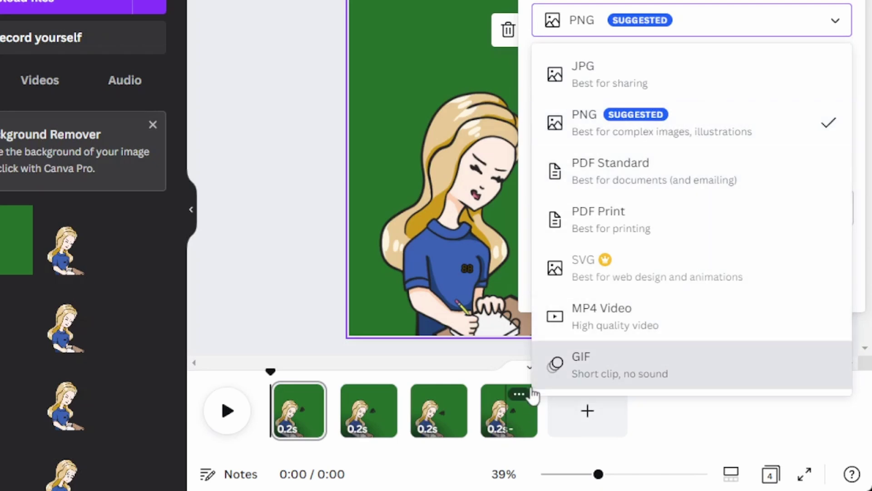
click(592, 379)
click(608, 23)
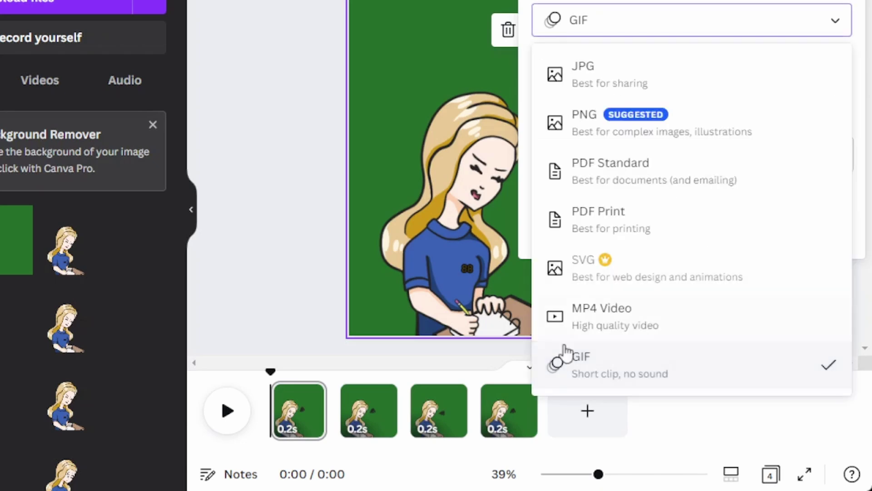
click(639, 383)
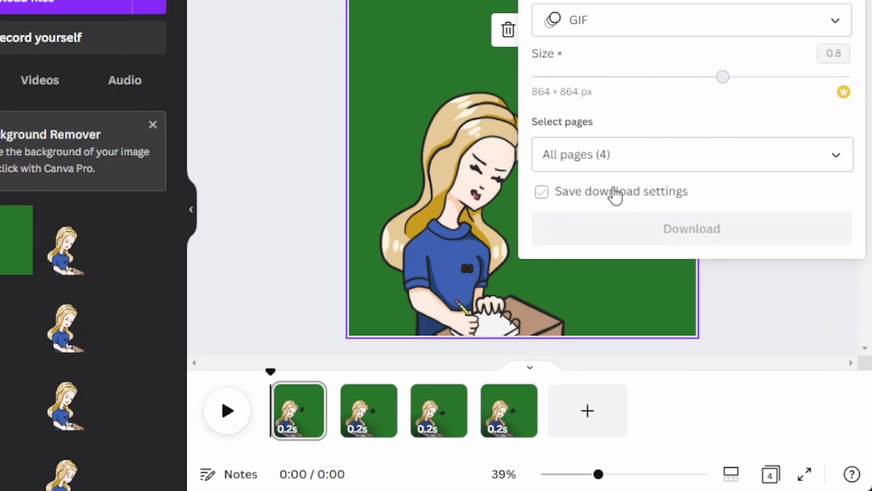
Keep the GIF at size 0.8 (864 × 864 px), skip the Pro offer, include All pages (4)
click(729, 77)
click(756, 111)
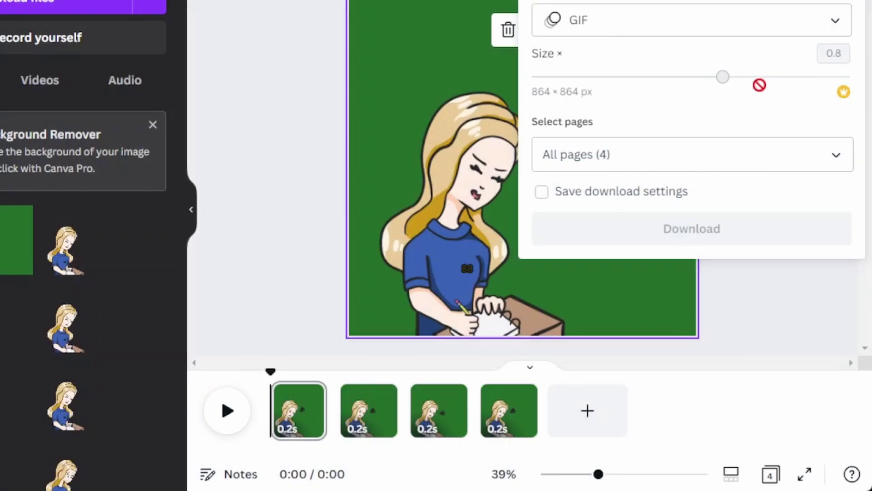
click(763, 153)
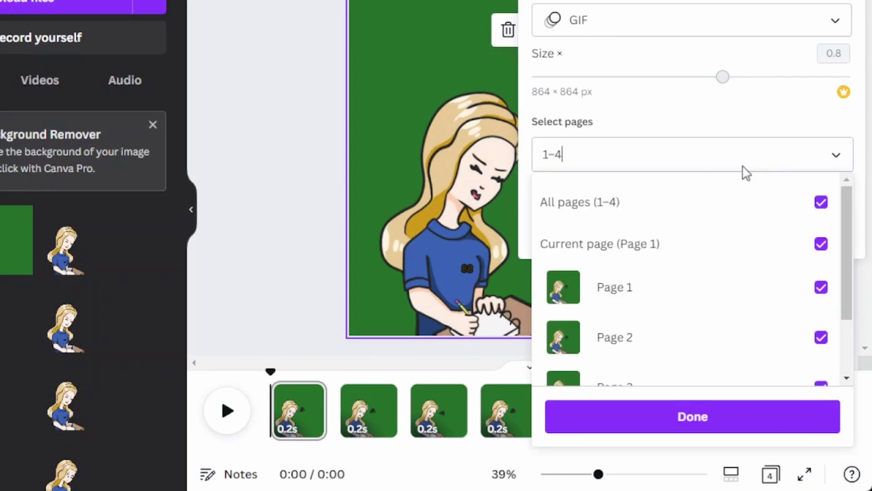
click(772, 415)
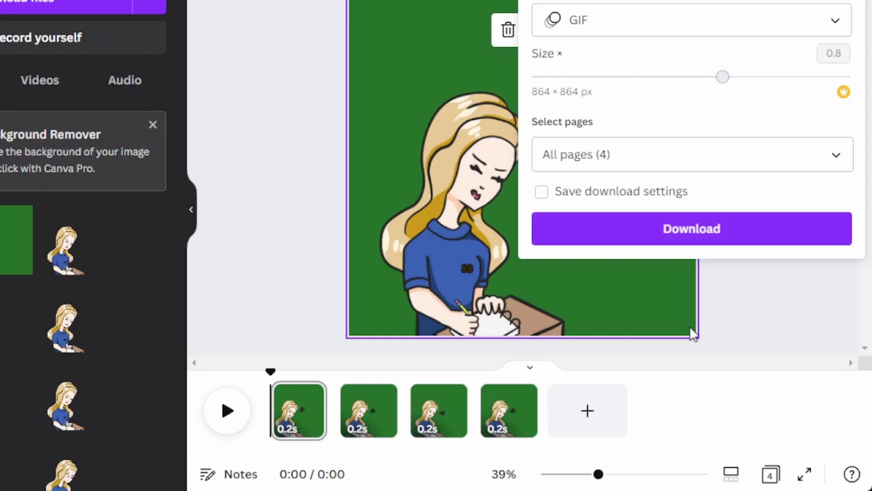
Change the file type to MP4 Video, leaving Save download settings switched off
click(635, 24)
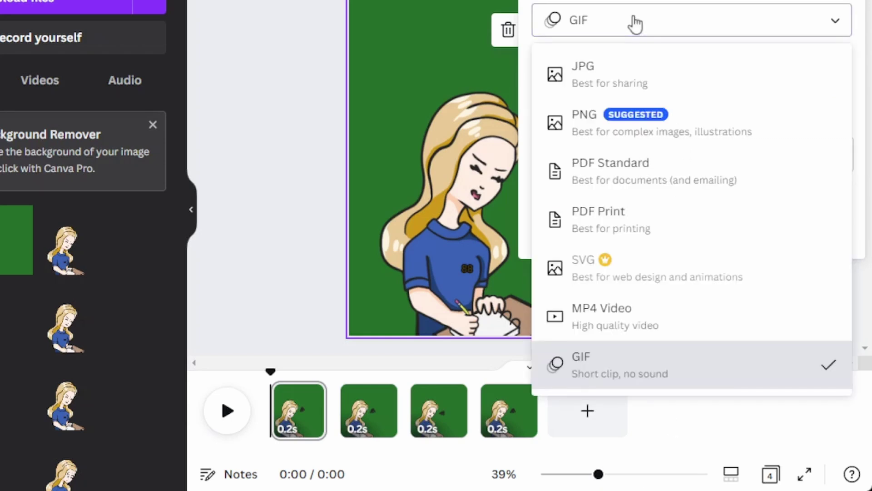
click(635, 25)
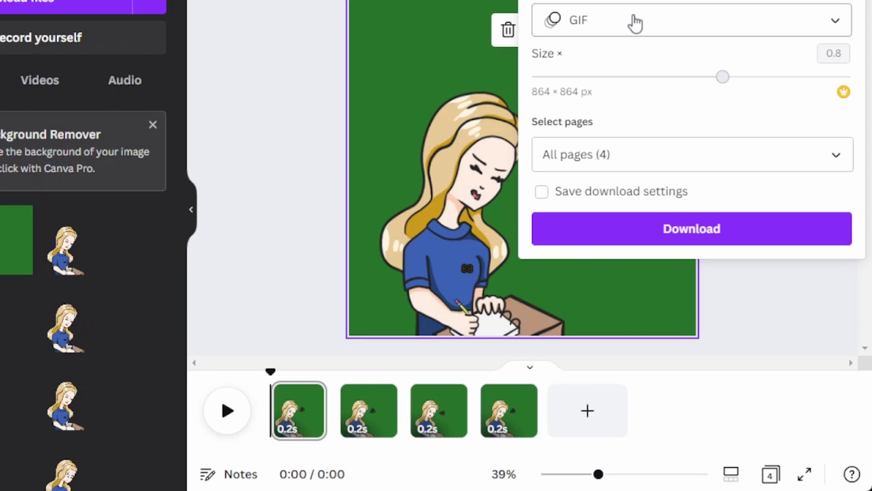
click(635, 21)
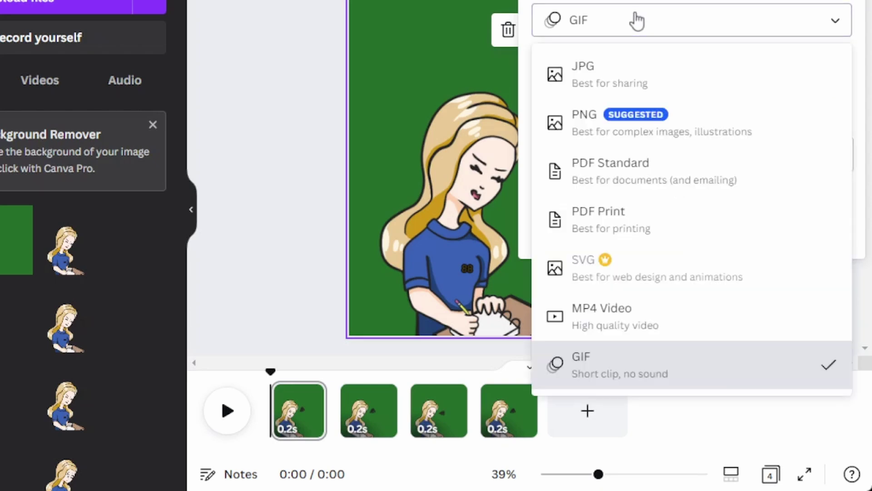
click(660, 324)
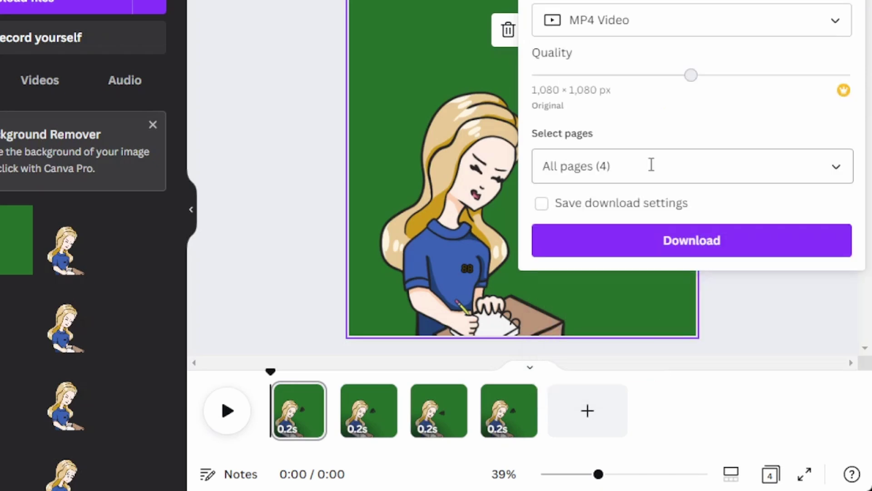
click(638, 204)
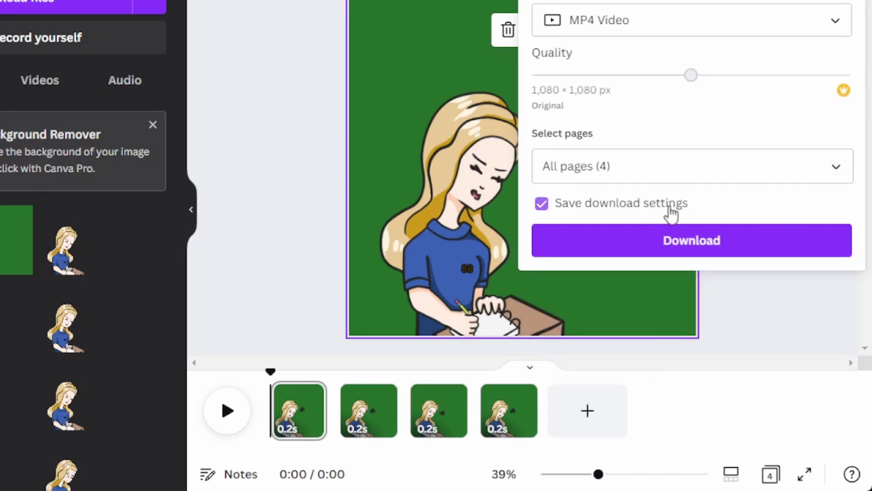
click(686, 205)
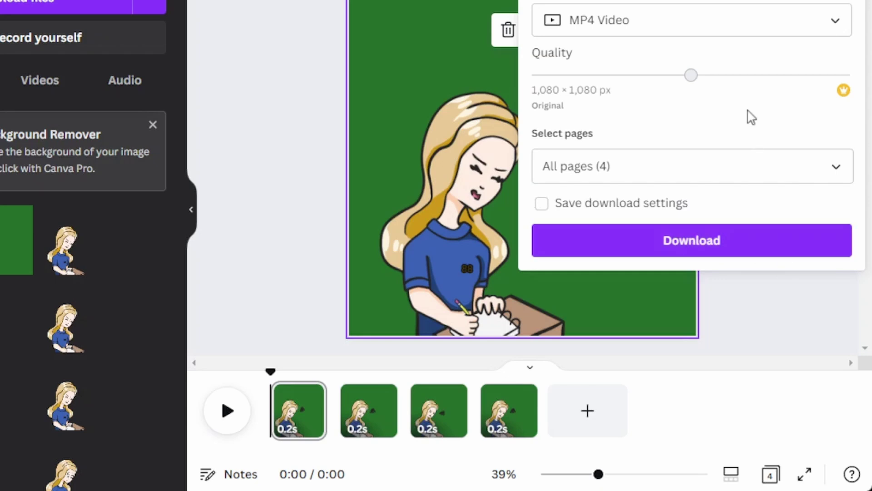